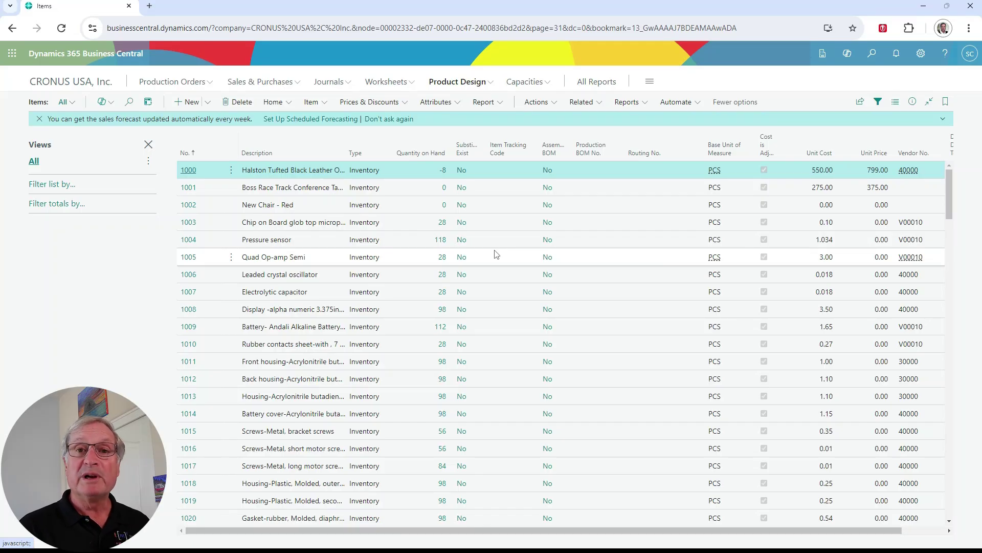
Open item 1009's card and review its available costing methods under Costs & Posting.
{"action": "left_click", "coordinate": [188, 326]}
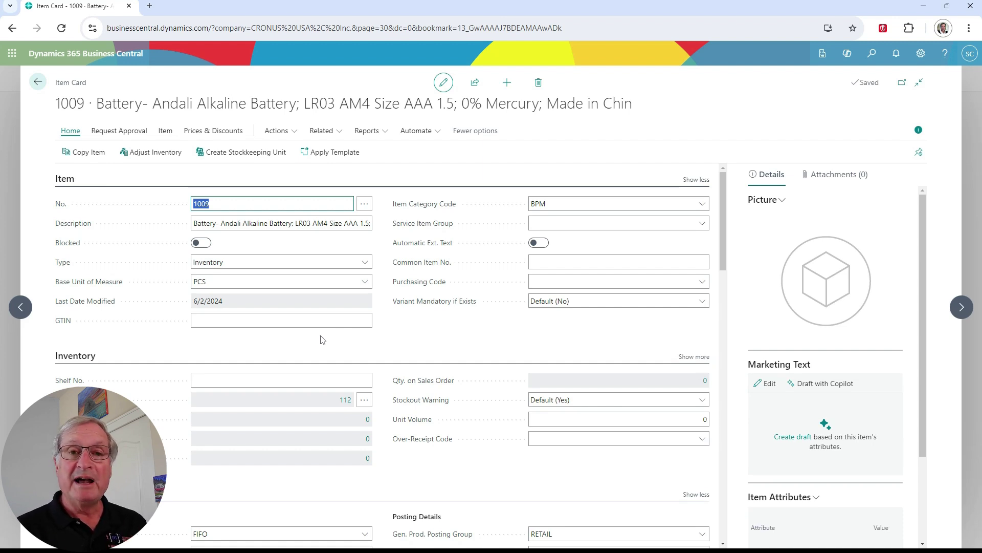
{"action": "scroll", "coordinate": [323, 340], "scroll_direction": "down", "scroll_amount": 6}
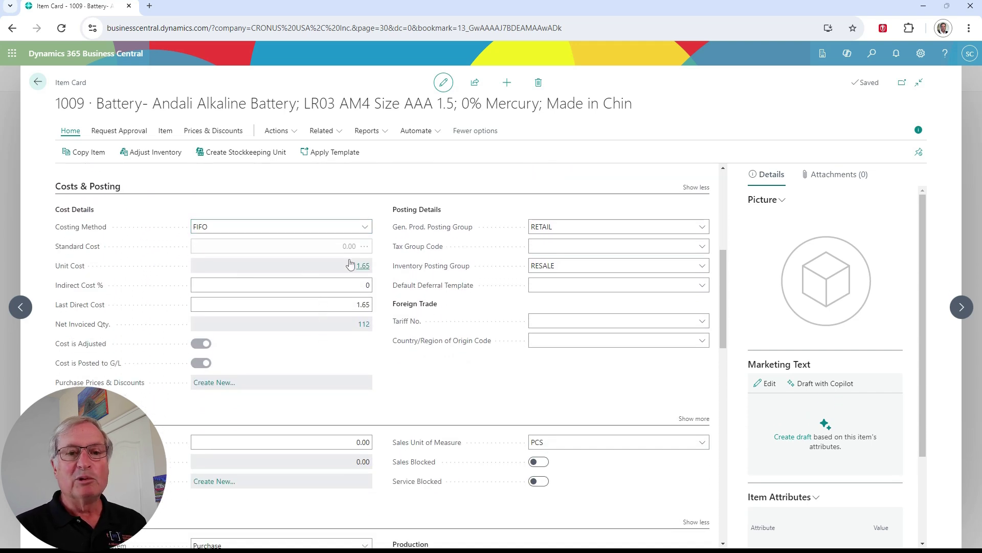
{"action": "left_click", "coordinate": [364, 229]}
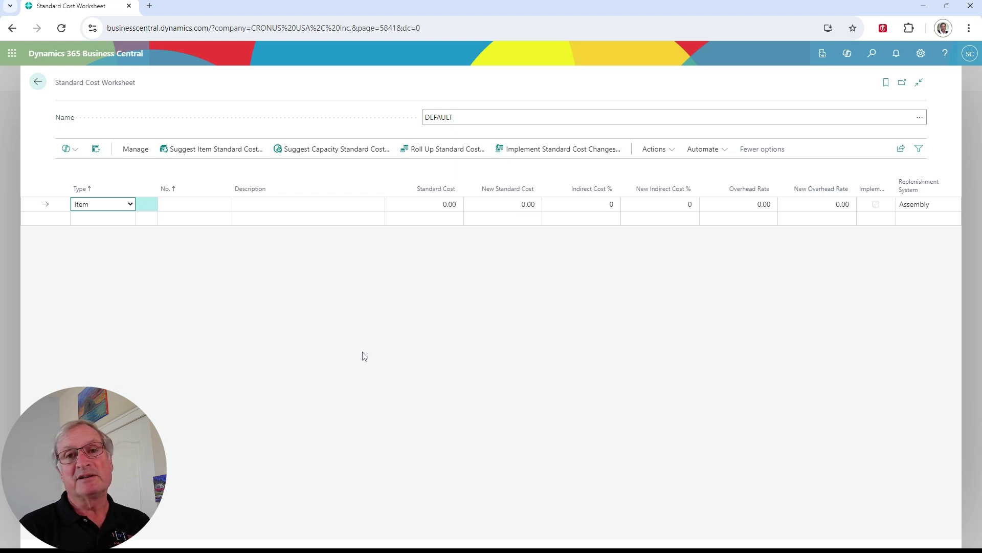
Suggest item standard costs into the worksheet, limited to items with Standard costing method.
{"action": "left_click", "coordinate": [194, 152]}
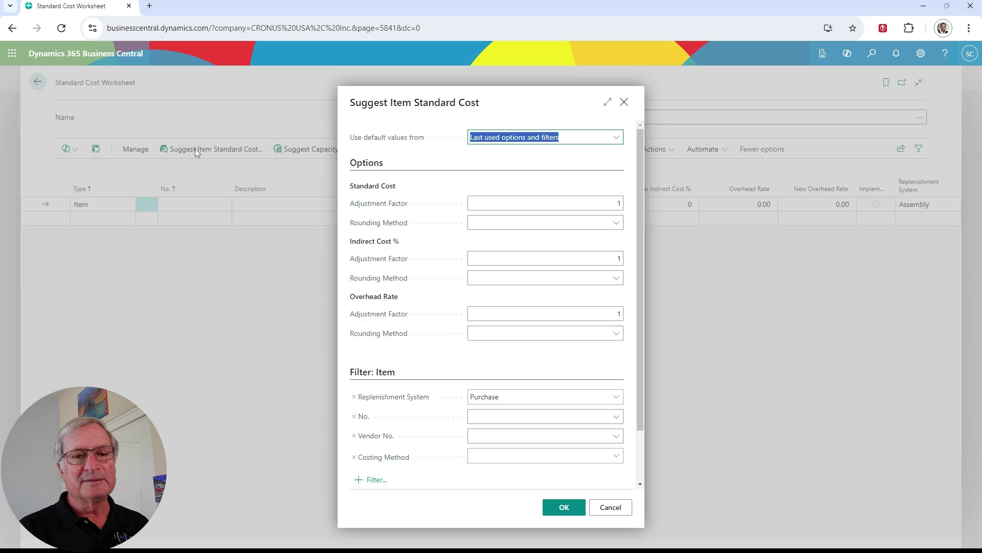
{"action": "left_click", "coordinate": [486, 456]}
{"action": "left_click", "coordinate": [484, 442]}
{"action": "left_click", "coordinate": [563, 507]}
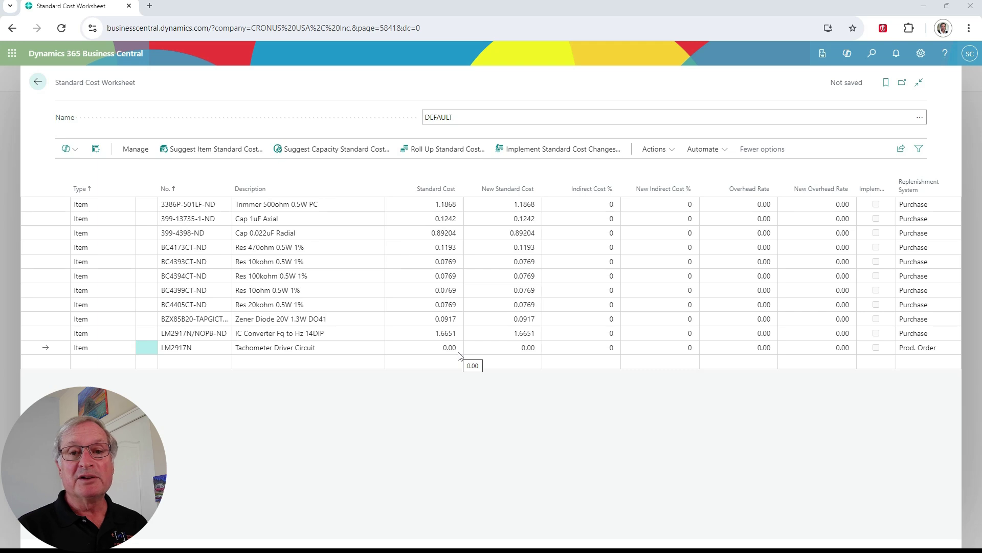
Roll up standard costs, giving LM2917N a new standard cost of 5.433.
{"action": "left_click", "coordinate": [433, 149]}
{"action": "key", "text": "Return"}
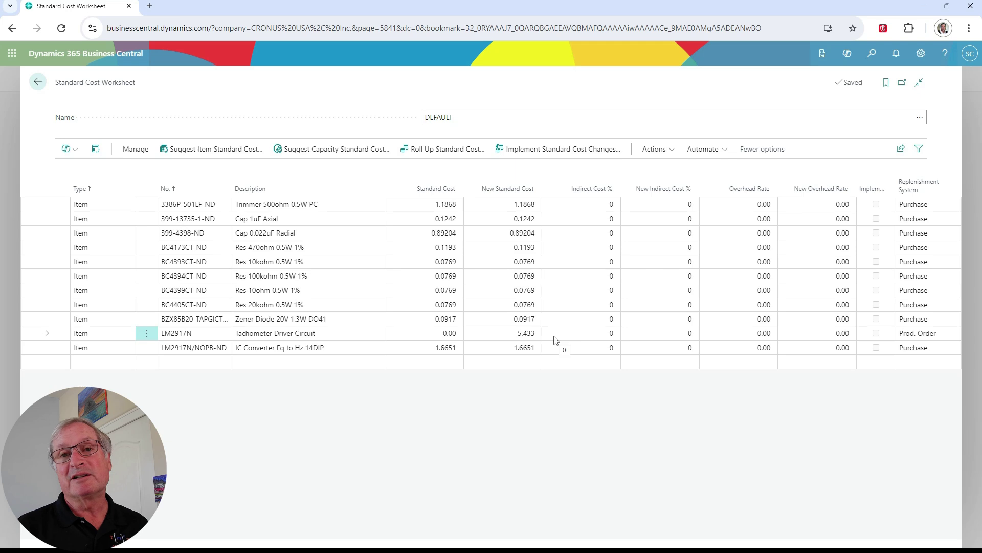
{"action": "left_click", "coordinate": [559, 150]}
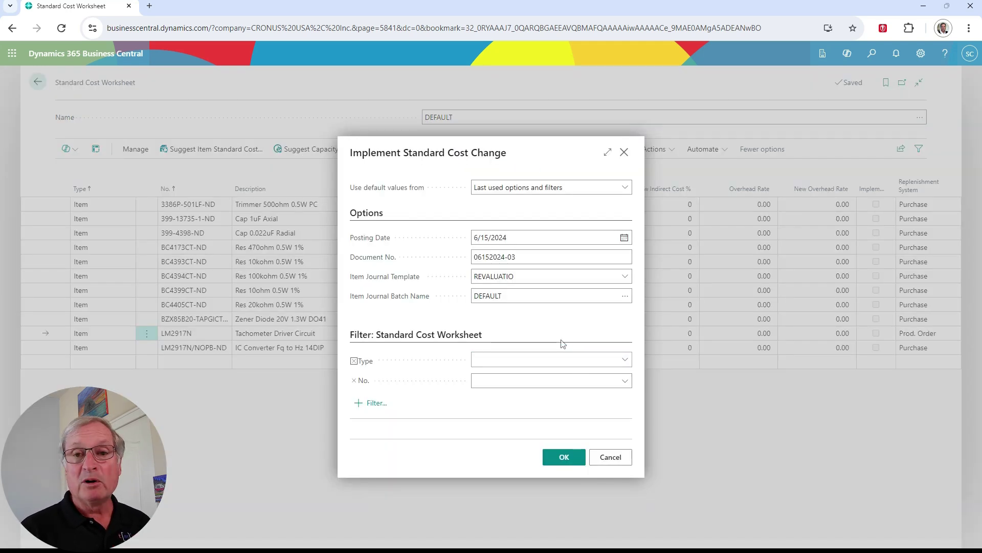
Implement the 5.433 cost, set BC4393CT-ND to 0.085, and roll LM2917N up to 5.457.
{"action": "left_click", "coordinate": [567, 456]}
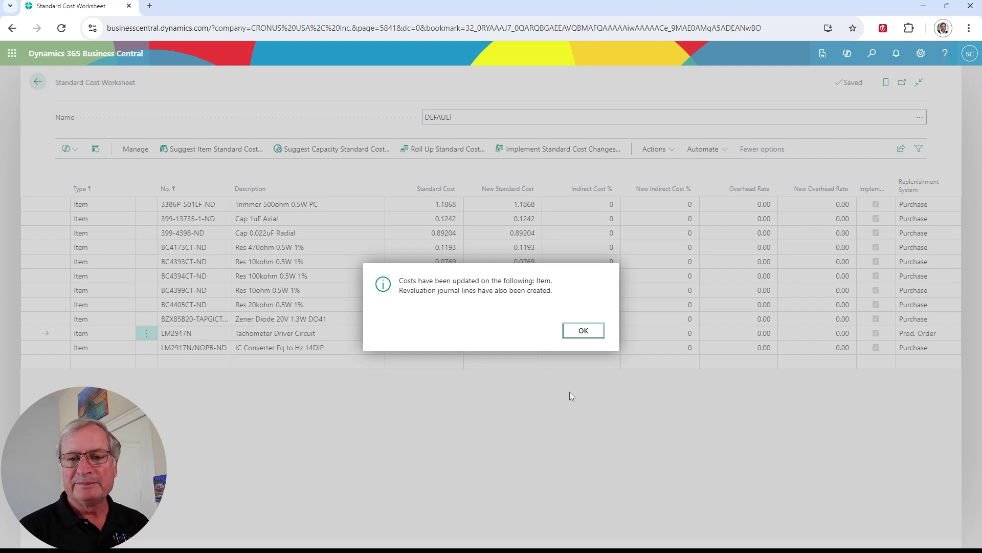
{"action": "key", "text": "Return"}
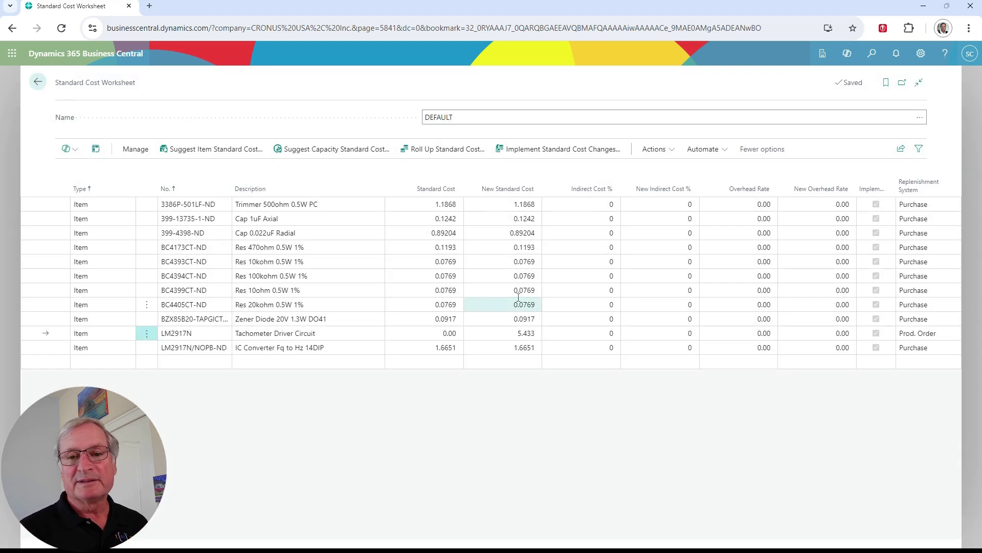
{"action": "left_click", "coordinate": [517, 262]}
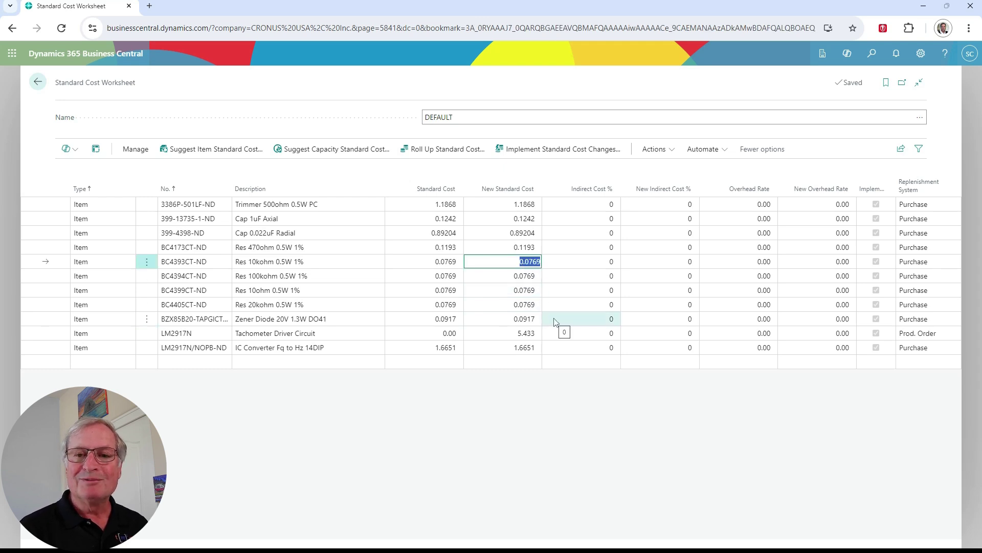
{"action": "type", "text": "0.085"}
{"action": "key", "text": "Return"}
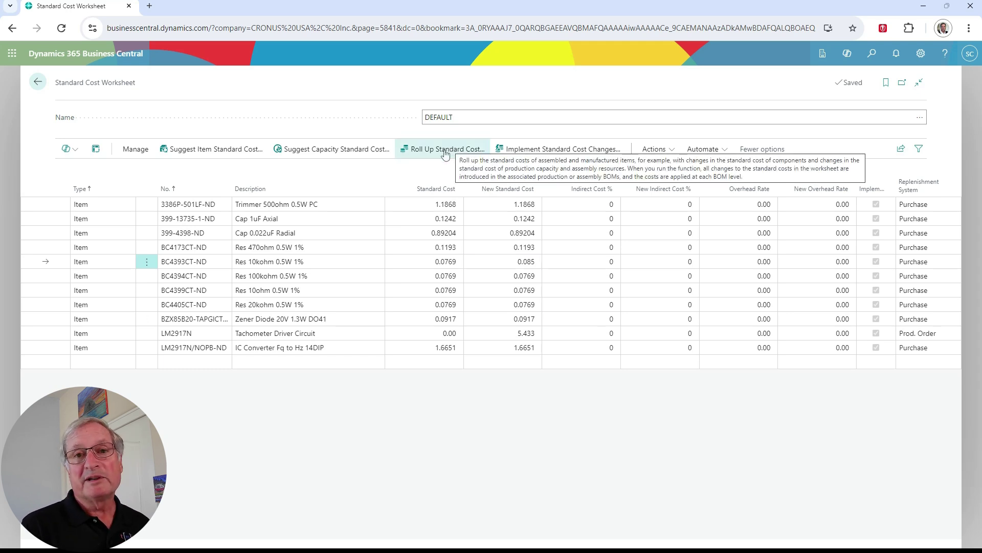
{"action": "left_click", "coordinate": [445, 152]}
{"action": "key", "text": "Return"}
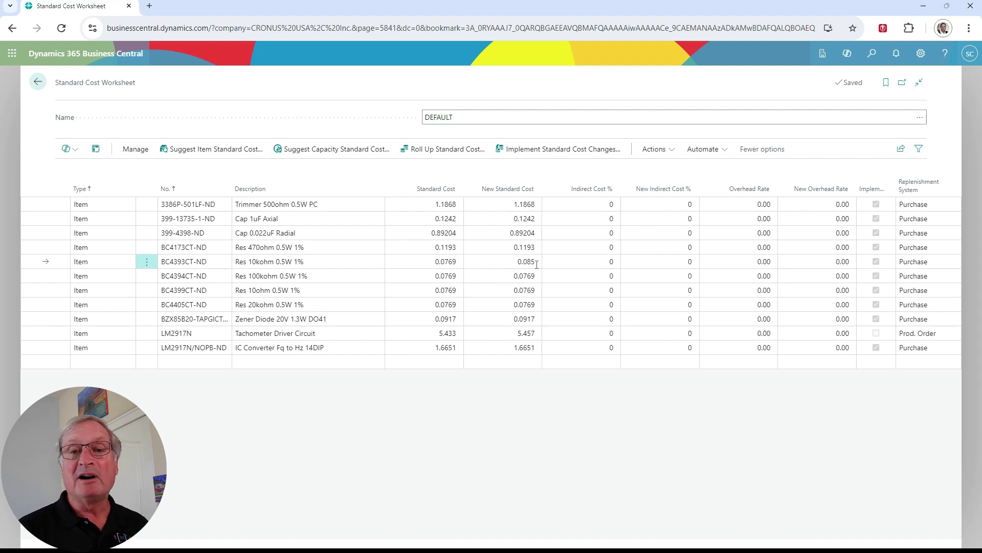
Implement the revised standard costs of 0.085 for BC4393CT-ND and 5.457 for LM2917N.
{"action": "left_click", "coordinate": [552, 154]}
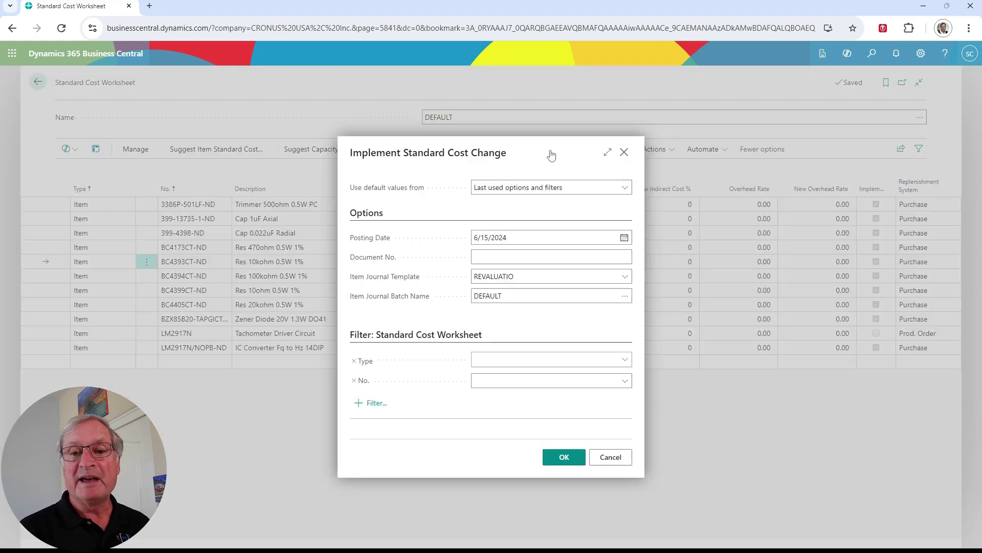
{"action": "key", "text": "Return"}
{"action": "left_click", "coordinate": [582, 329]}
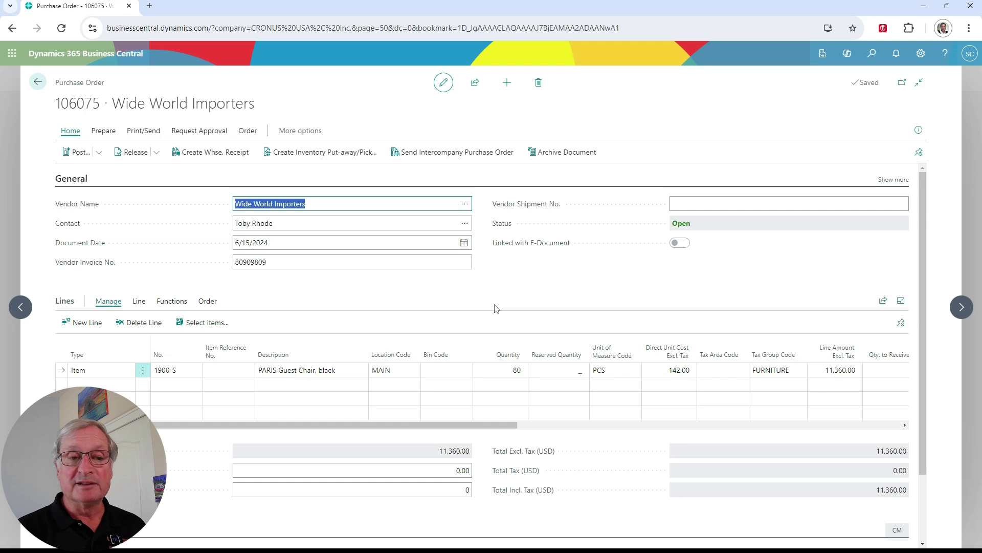
Add a 1,500.00 P-FREIGHT item charge line to order 106075 and open its charge assignment.
{"action": "left_click", "coordinate": [177, 384]}
{"action": "left_click", "coordinate": [167, 476]}
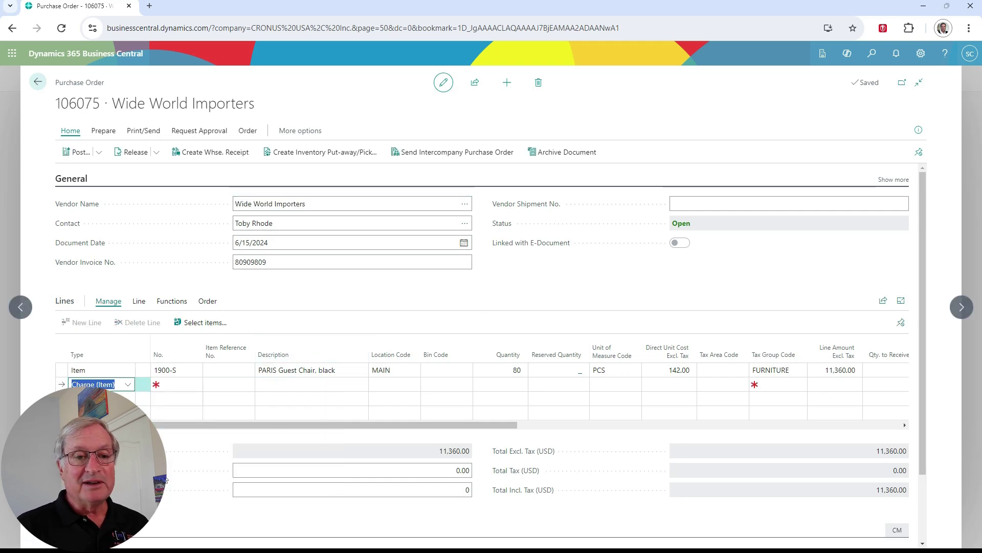
{"action": "left_click", "coordinate": [197, 384]}
{"action": "left_click", "coordinate": [196, 384]}
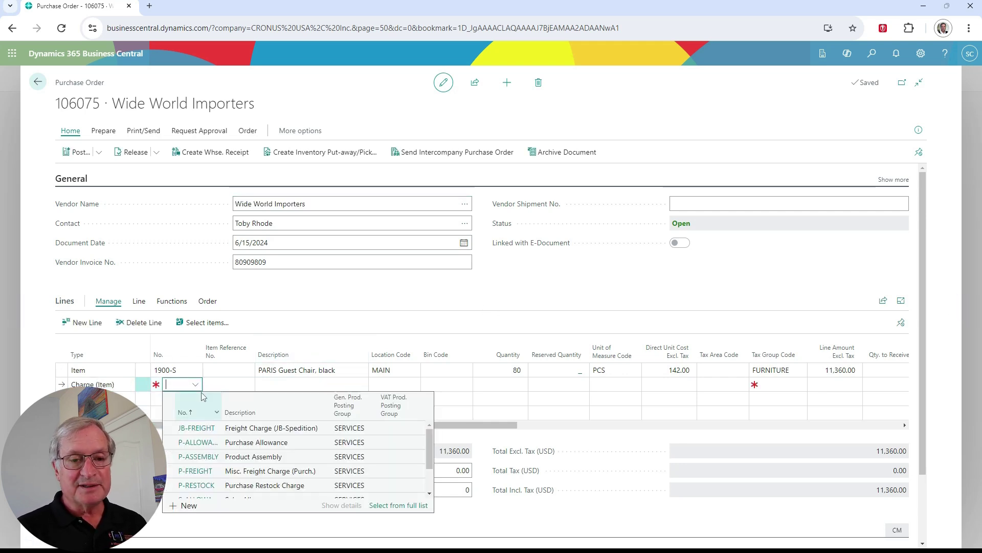
{"action": "left_click", "coordinate": [287, 471]}
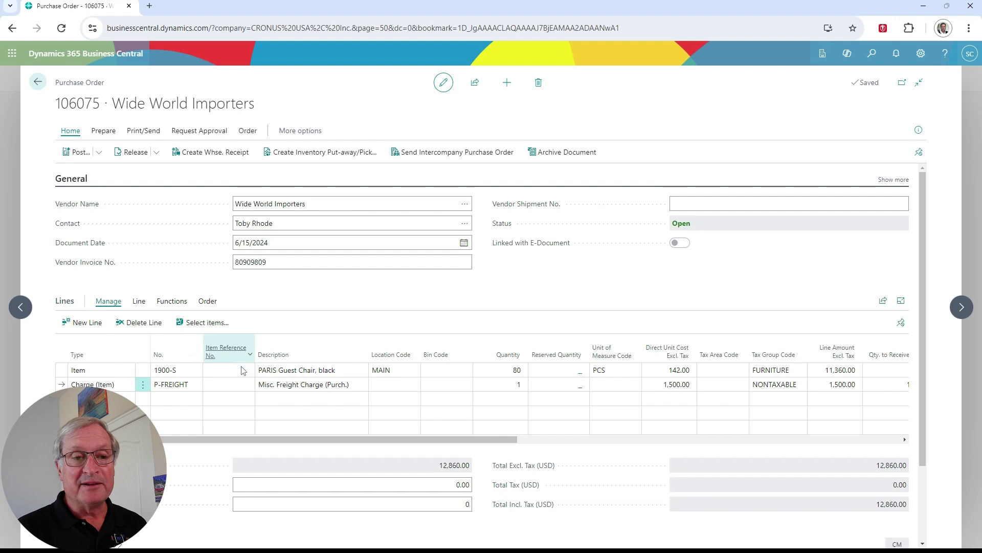
{"action": "left_click", "coordinate": [140, 301]}
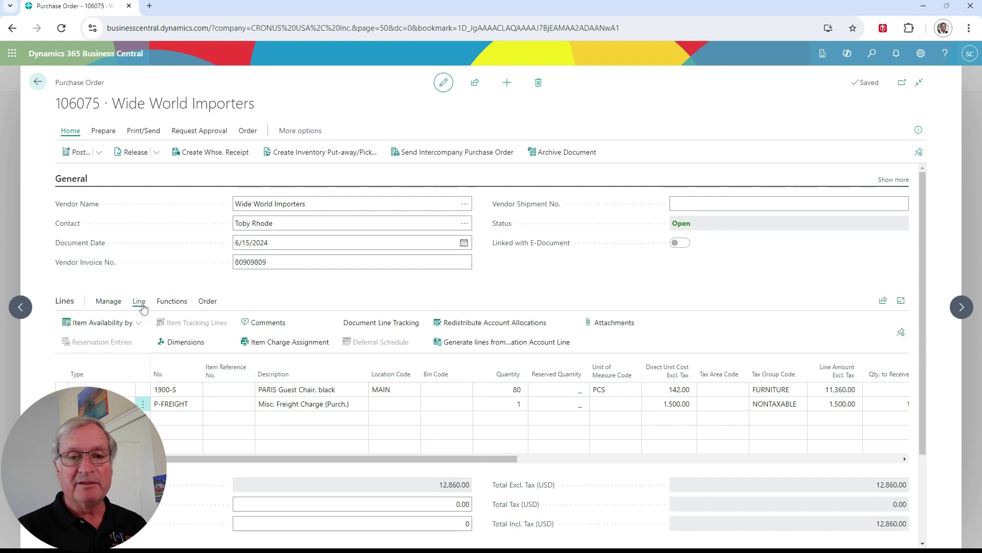
{"action": "left_click", "coordinate": [275, 347]}
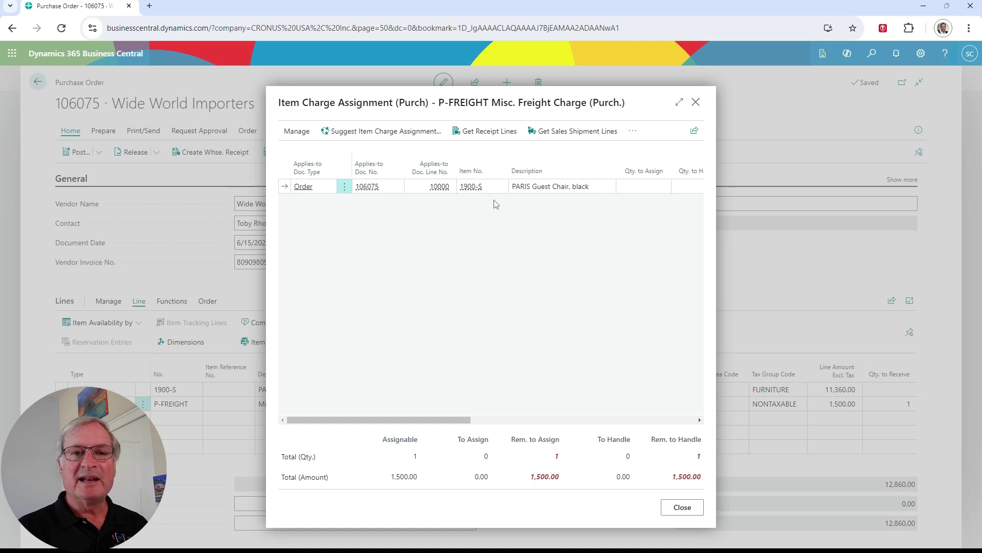
Suggest the assignment of the 1,500.00 freight charge to the PARIS Guest Chair line.
{"action": "left_click", "coordinate": [408, 132]}
{"action": "key", "text": "Escape"}
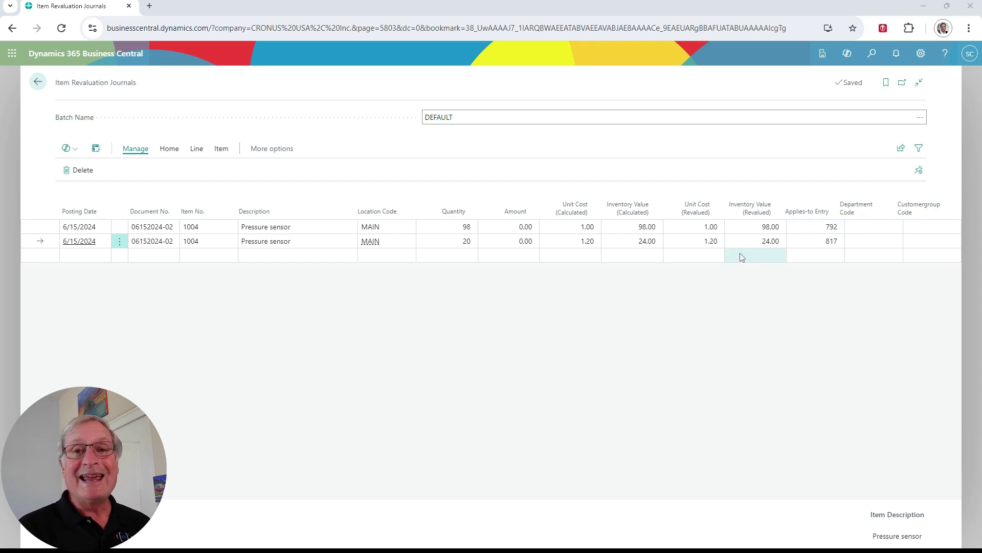
Revalue the Pressure sensor entries to a 0.80 unit cost and post the journal.
{"action": "left_click", "coordinate": [701, 228]}
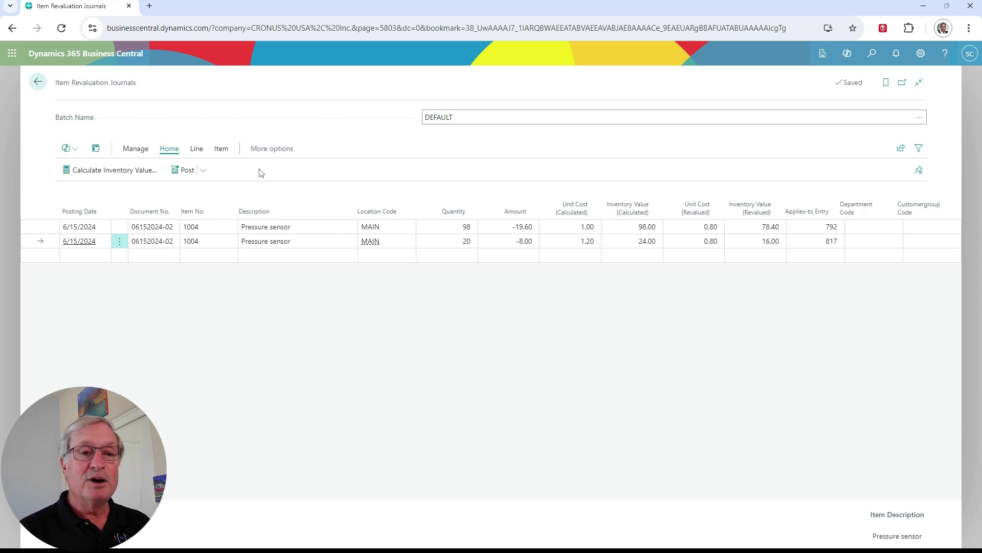
{"action": "left_click", "coordinate": [186, 170]}
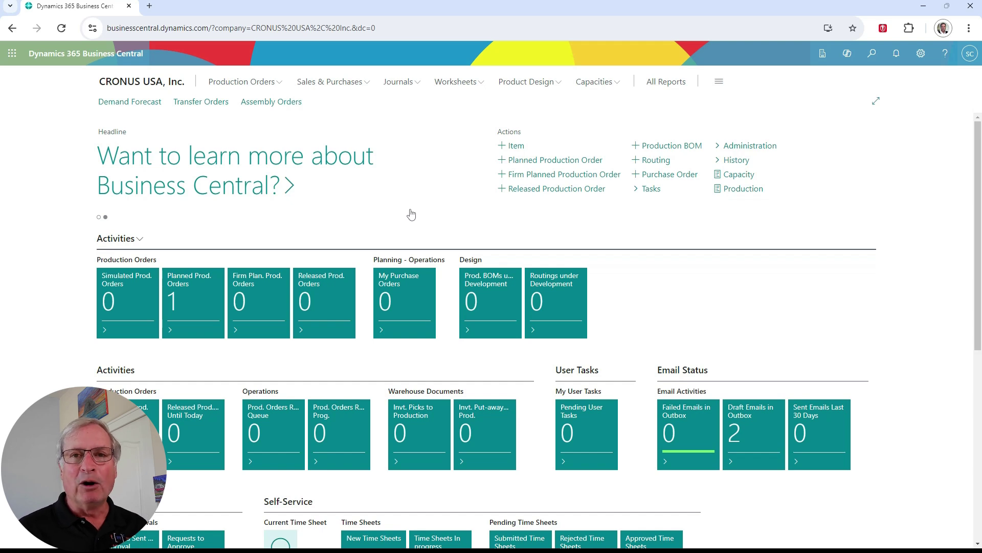
Find Item Age Composition - Quantity by searching 'item age' and preview it through 6/30/2024.
{"action": "key", "text": "alt+q"}
{"action": "type", "text": "item age"}
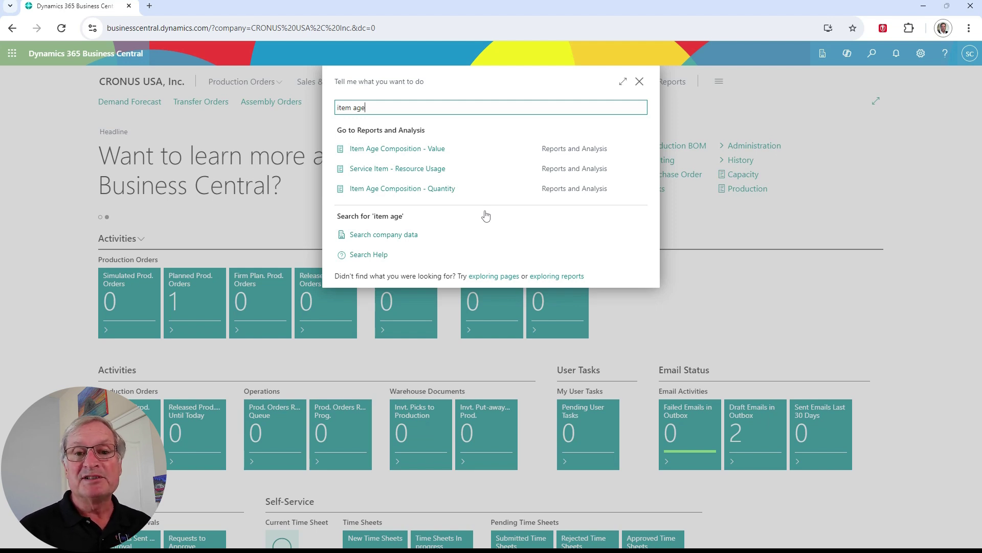
{"action": "left_click", "coordinate": [412, 190]}
{"action": "left_click", "coordinate": [562, 500]}
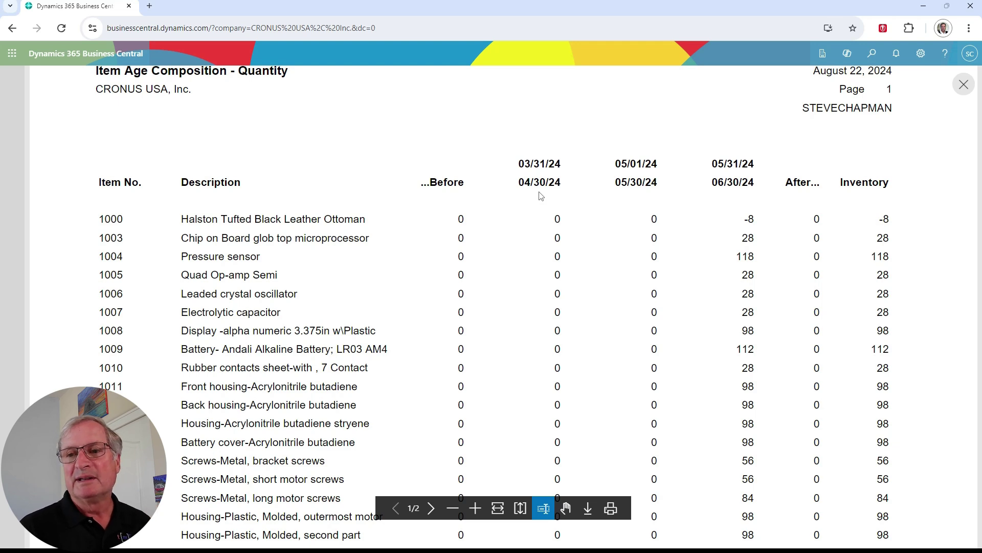
Review the quantity report, including PARIS Guest Chair's 672 total inventory, then close the preview.
{"action": "scroll", "coordinate": [541, 196], "scroll_direction": "down", "scroll_amount": 10}
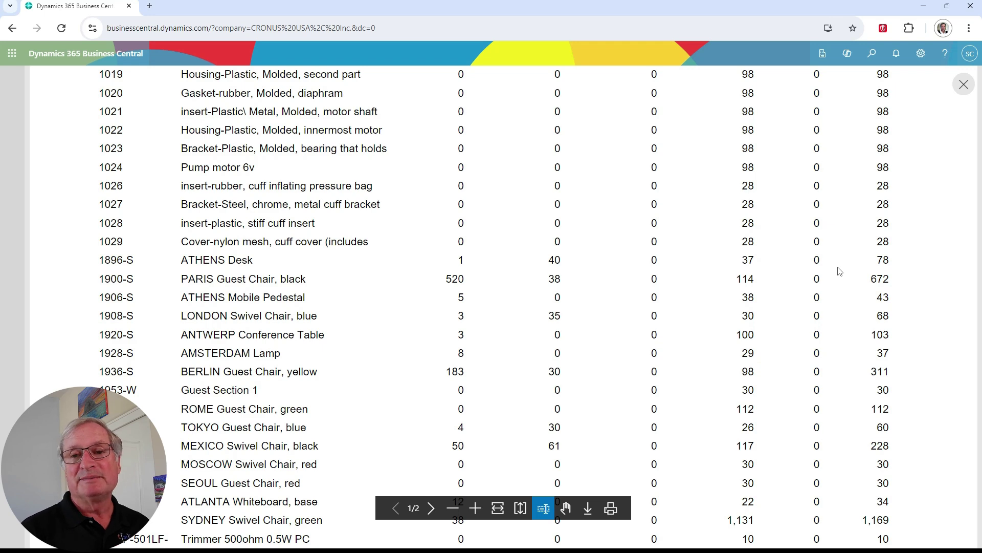
{"action": "key", "text": "Escape"}
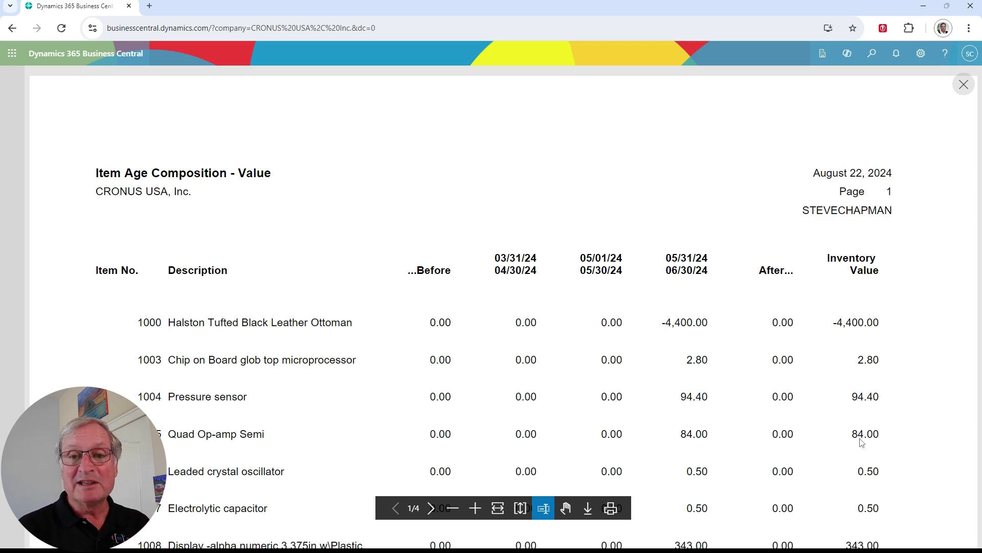
Scroll through the Item Age Composition - Value preview to review inventory values.
{"action": "scroll", "coordinate": [862, 443], "scroll_direction": "down", "scroll_amount": 15}
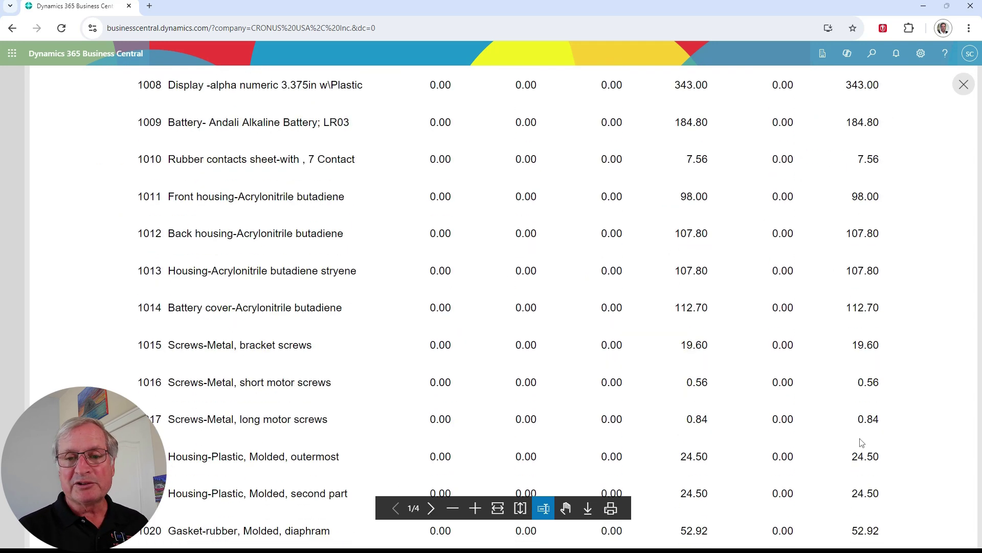
{"action": "scroll", "coordinate": [862, 443], "scroll_direction": "down", "scroll_amount": 15}
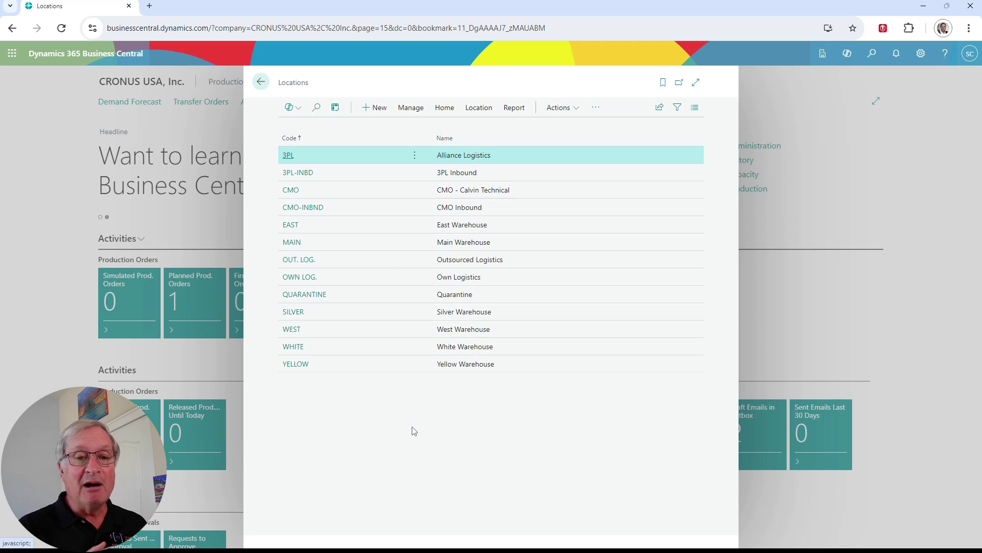
Open the QUARANTINE location's card from the Locations list.
{"action": "left_click", "coordinate": [290, 297]}
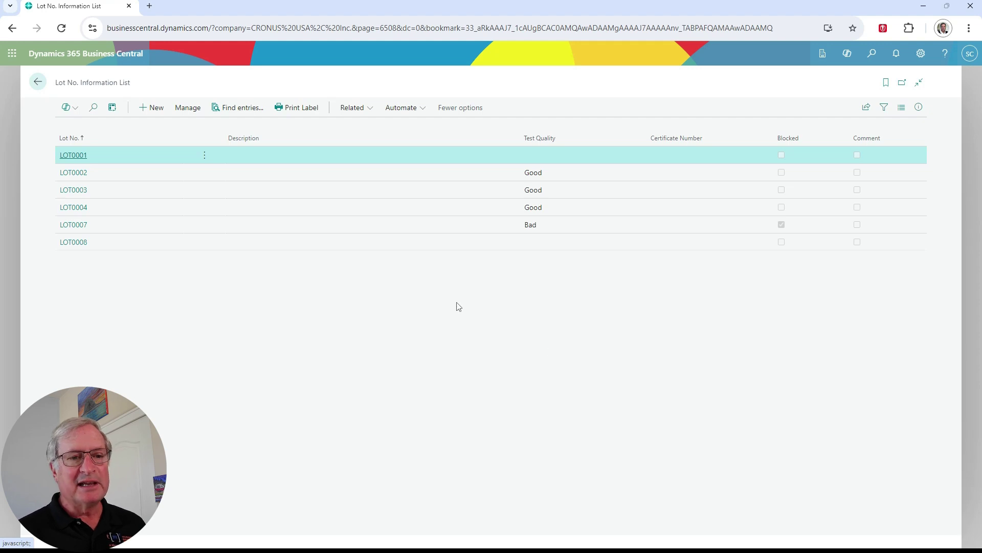
Open lot LOT0007 of item WRB-1002 and set its Test Quality to Bad.
{"action": "left_click", "coordinate": [73, 225]}
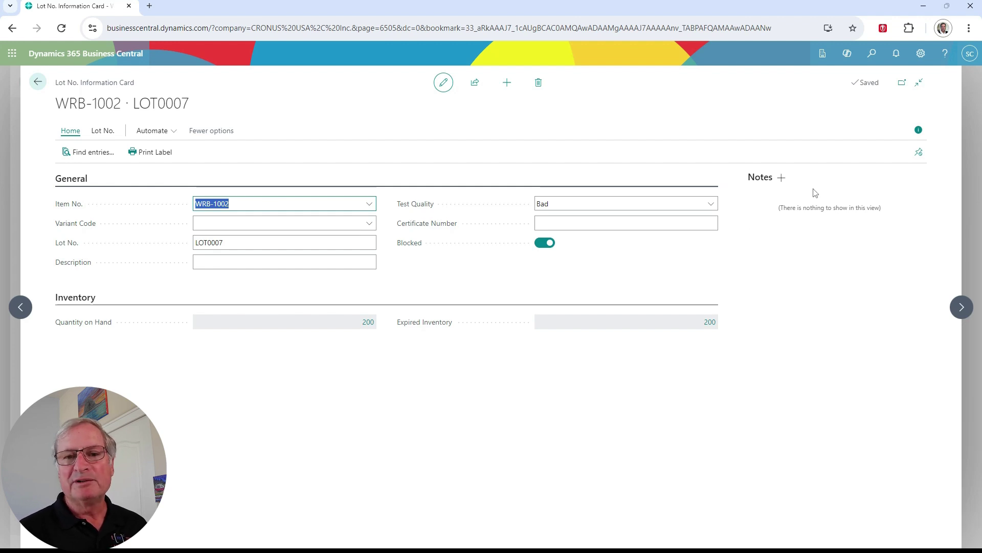
{"action": "left_click", "coordinate": [710, 205]}
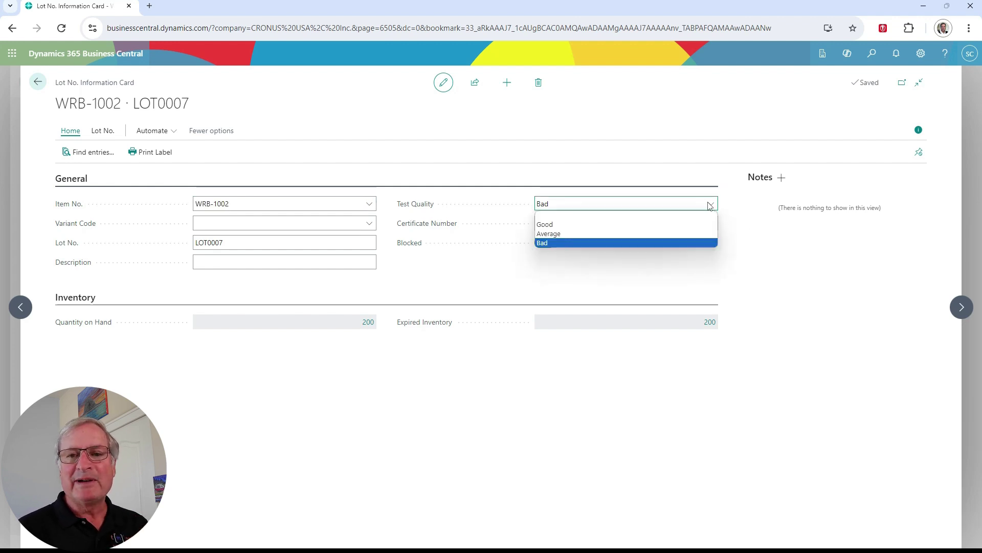
{"action": "left_click", "coordinate": [757, 250]}
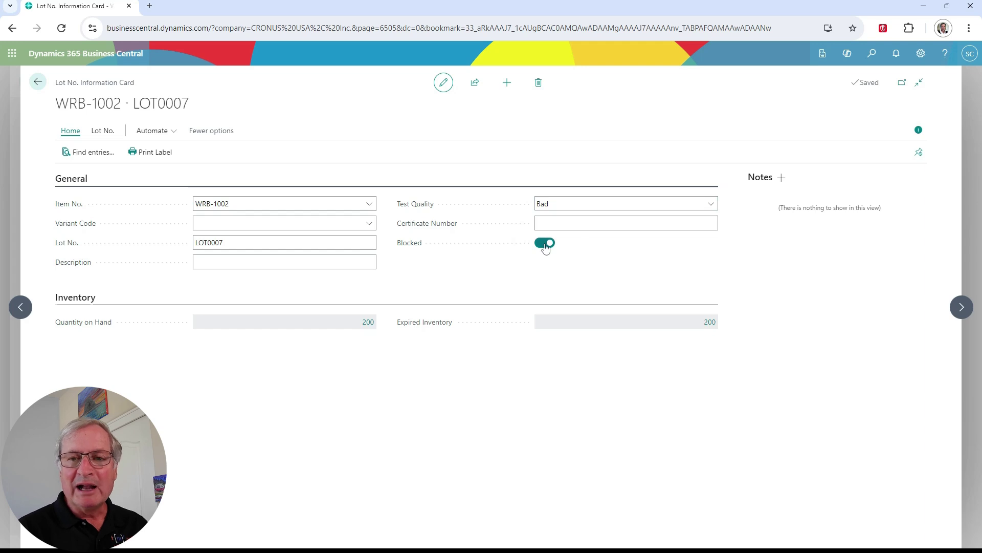